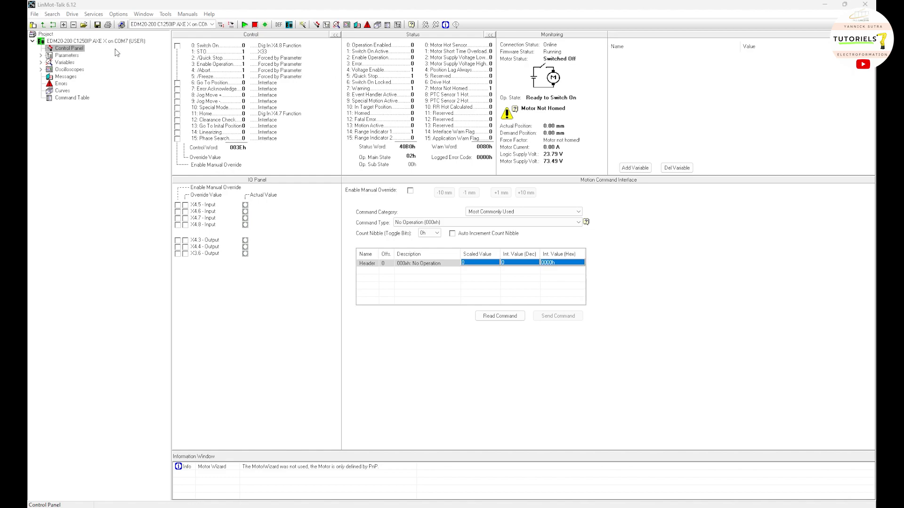
Step: Review the drive's Parameters, Variables and Command Table sections, and return to the Control Panel
{"action": "left_click", "coordinate": [58, 55]}
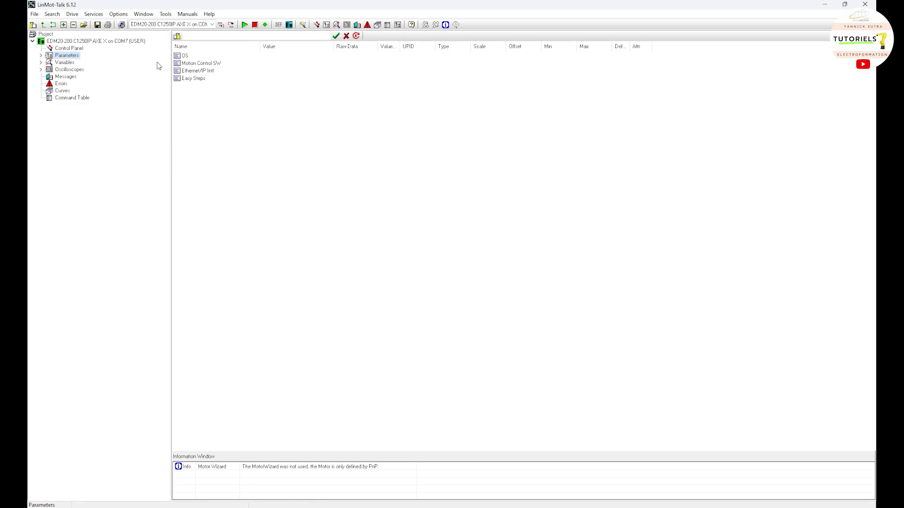
{"action": "left_click", "coordinate": [59, 63]}
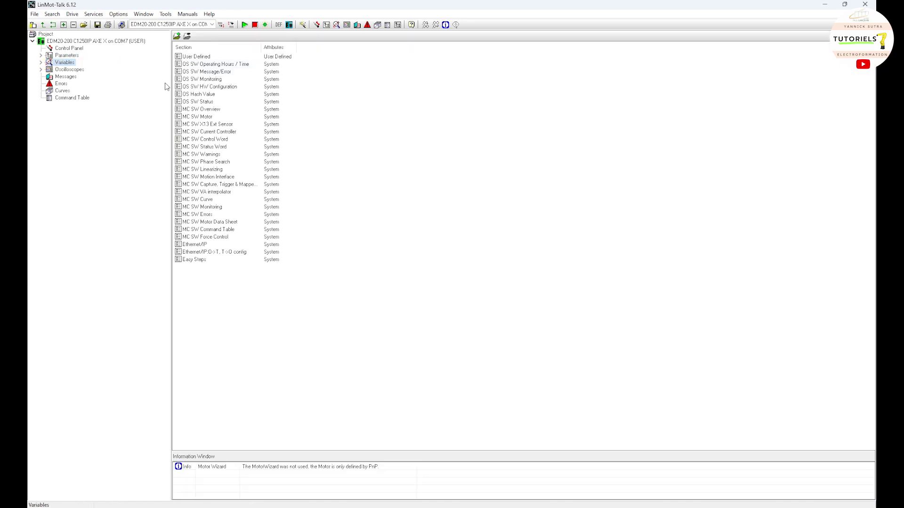
{"action": "left_click", "coordinate": [73, 98]}
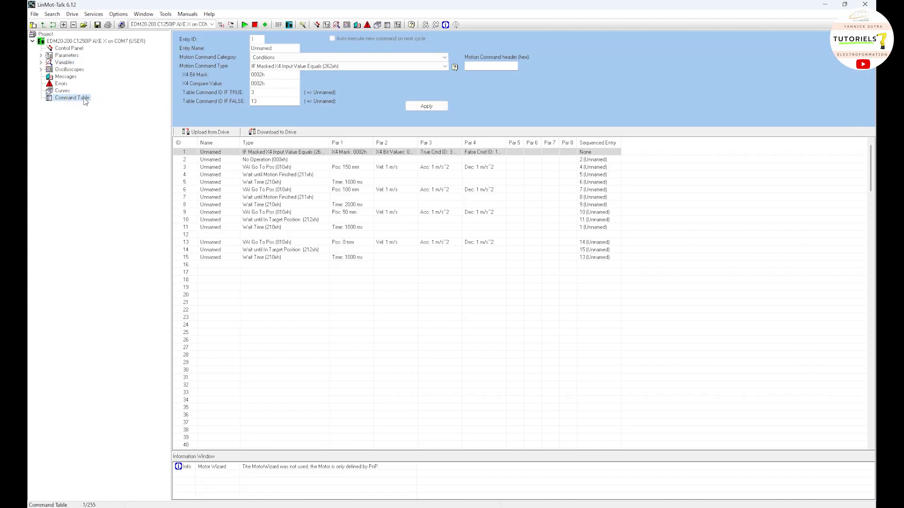
{"action": "left_click", "coordinate": [62, 56]}
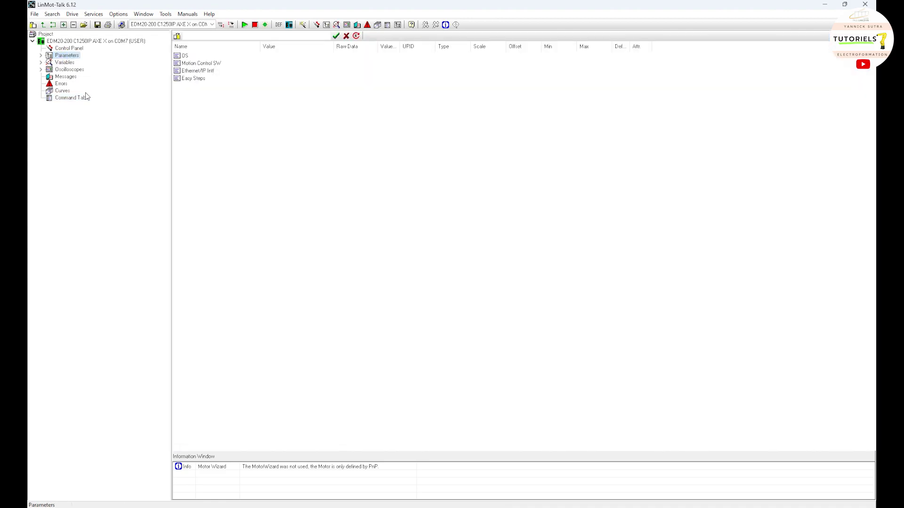
{"action": "left_click", "coordinate": [69, 49]}
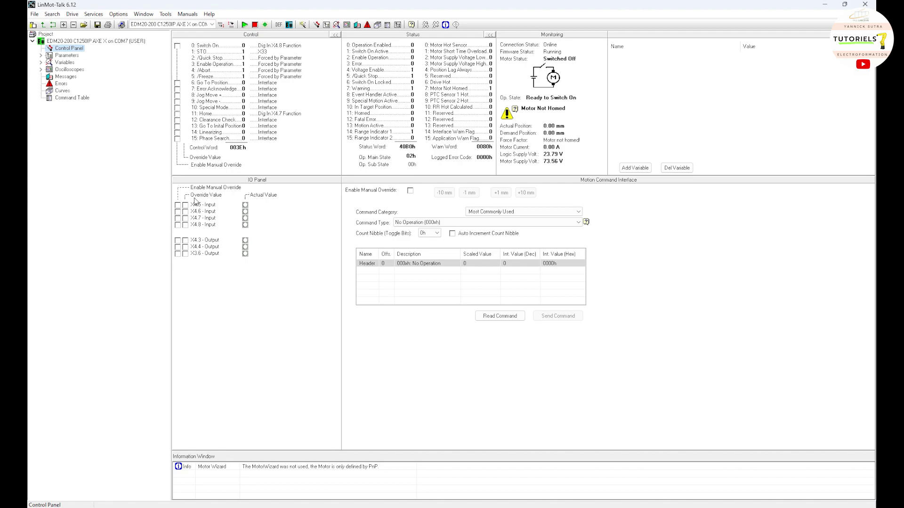
Step: Switch to the Installation Guide C1250 PDF to consult the drive's documentation
{"action": "left_click", "coordinate": [750, 502]}
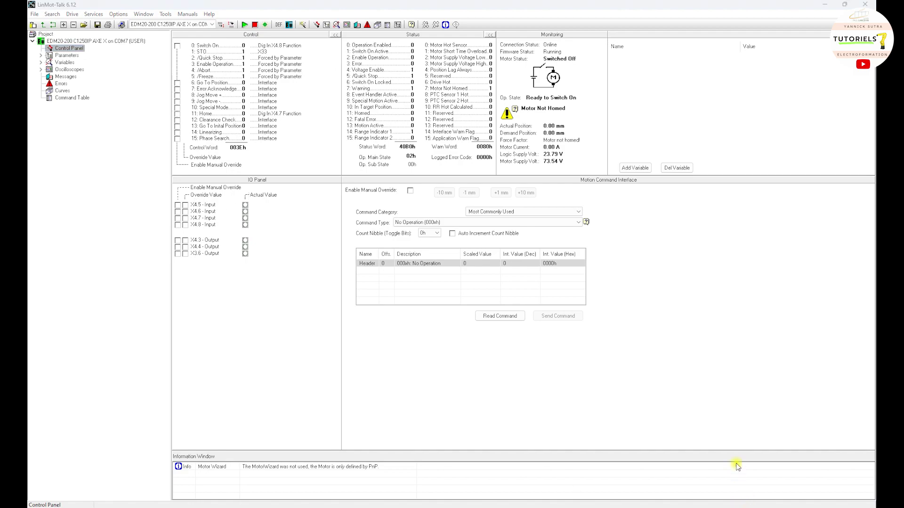
{"action": "mouse_move", "coordinate": [540, 507]}
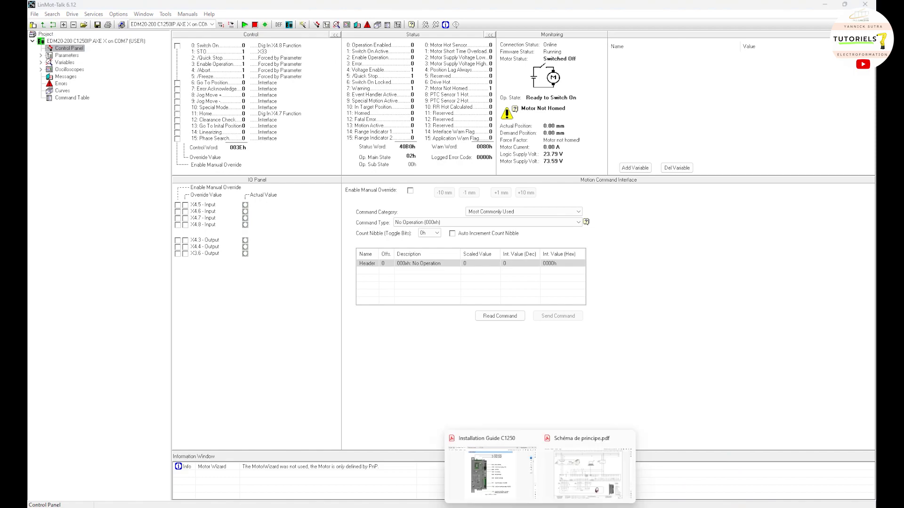
{"action": "left_click", "coordinate": [485, 468]}
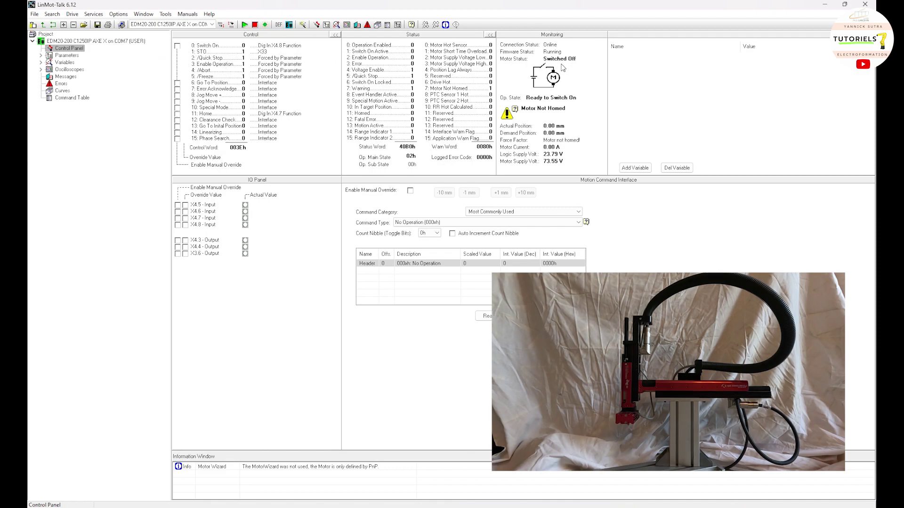
Step: Switch on the motor and home the axis through manual overrides of Switch On and Home, and release the Home command
{"action": "left_click", "coordinate": [178, 45]}
{"action": "left_click", "coordinate": [185, 47]}
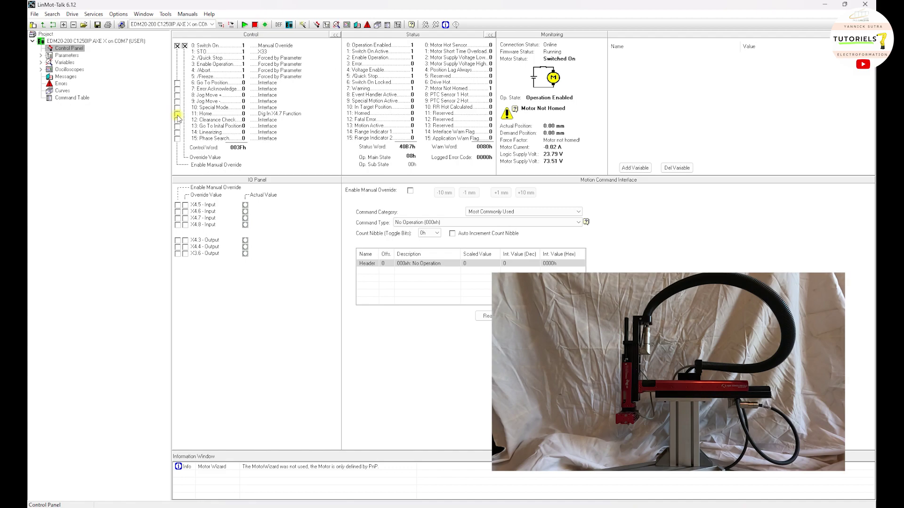
{"action": "left_click", "coordinate": [177, 115]}
{"action": "left_click", "coordinate": [185, 114]}
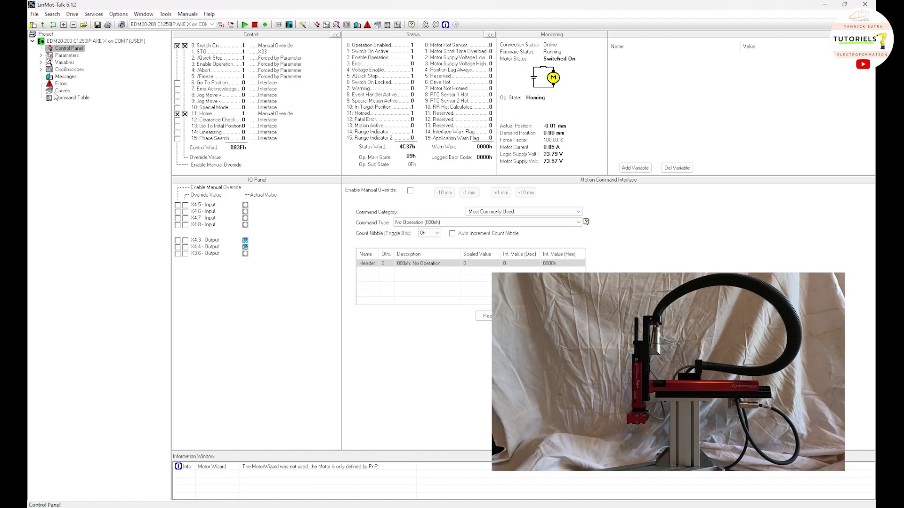
{"action": "left_click", "coordinate": [185, 114]}
Step: Enable the manual override of Jog Move + and jog the axis repeatedly in the positive direction, leaving the command off
{"action": "left_click", "coordinate": [177, 95]}
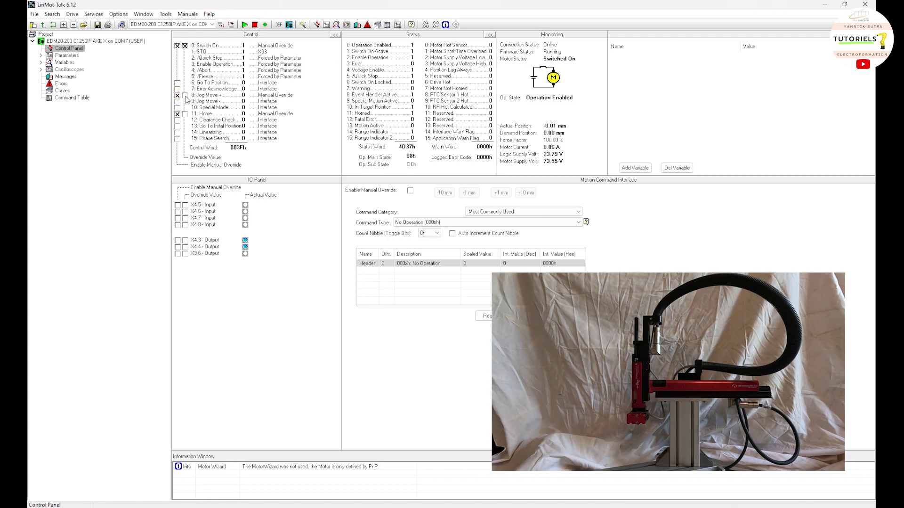
{"action": "left_click", "coordinate": [185, 95]}
{"action": "left_click", "coordinate": [185, 96]}
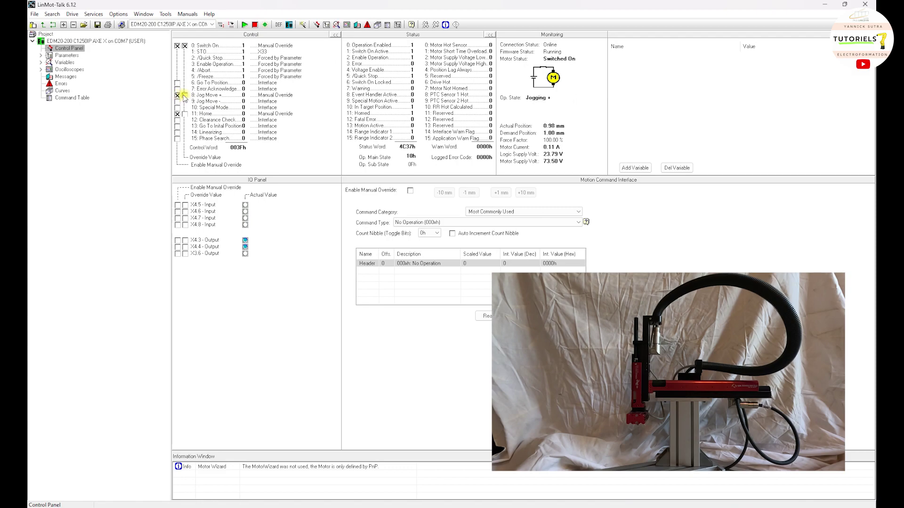
{"action": "left_click", "coordinate": [184, 95]}
{"action": "left_click", "coordinate": [185, 95]}
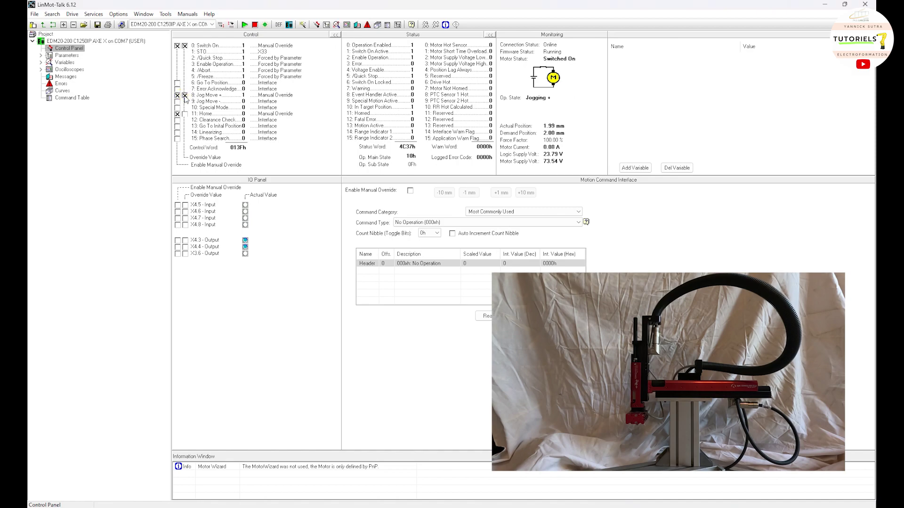
{"action": "left_click", "coordinate": [185, 96]}
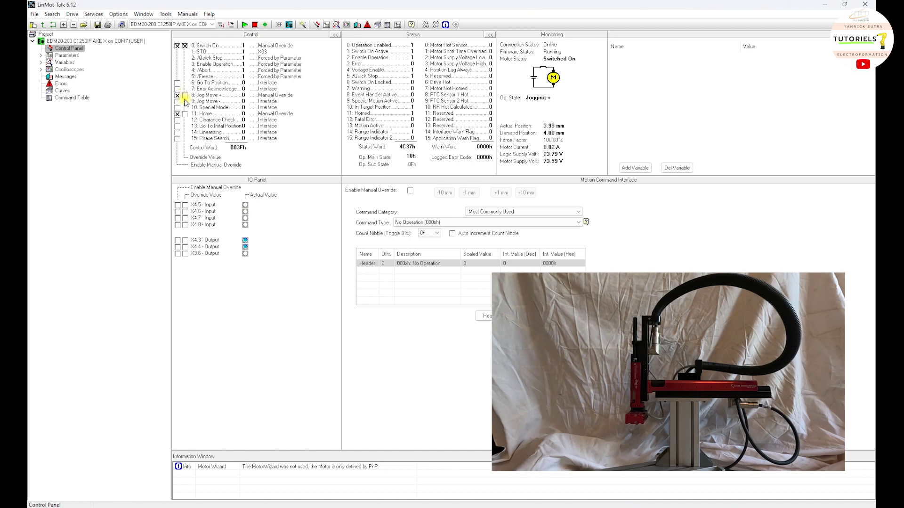
{"action": "left_click", "coordinate": [185, 95]}
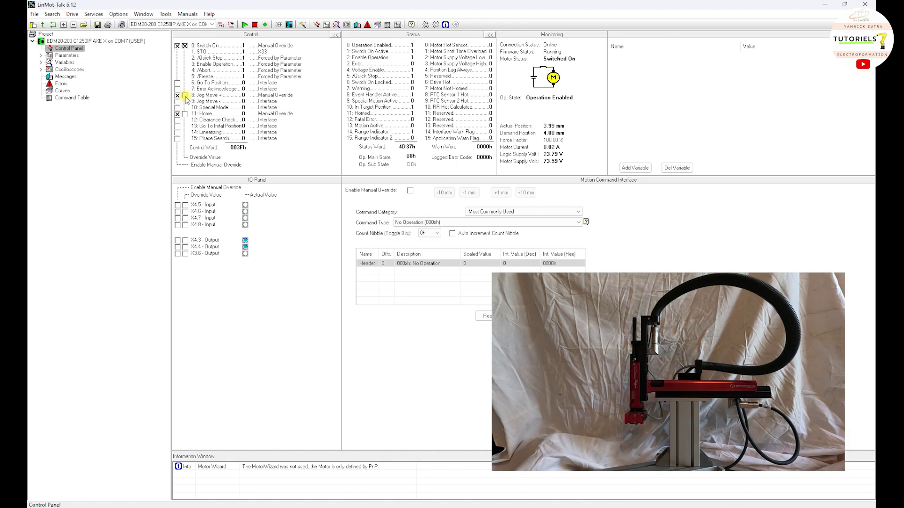
{"action": "left_click", "coordinate": [185, 96]}
{"action": "left_click", "coordinate": [185, 96]}
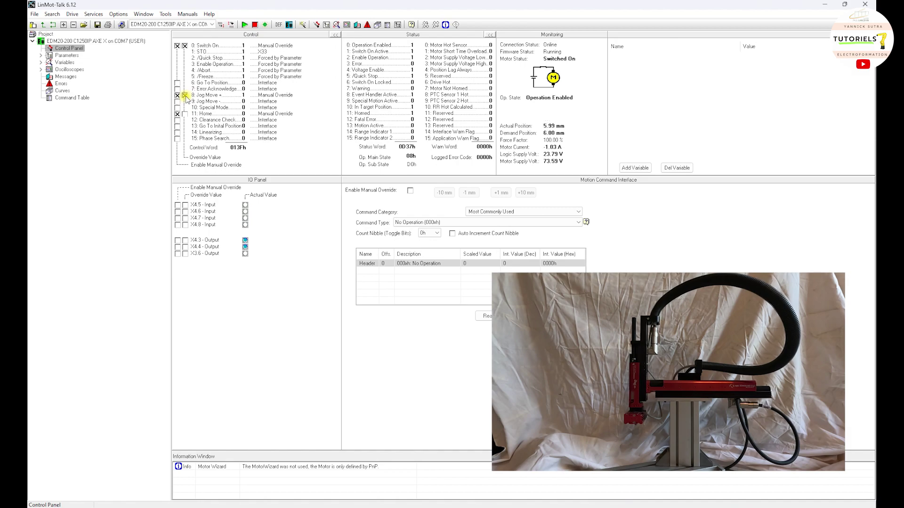
{"action": "left_click", "coordinate": [185, 95]}
{"action": "left_click", "coordinate": [185, 95]}
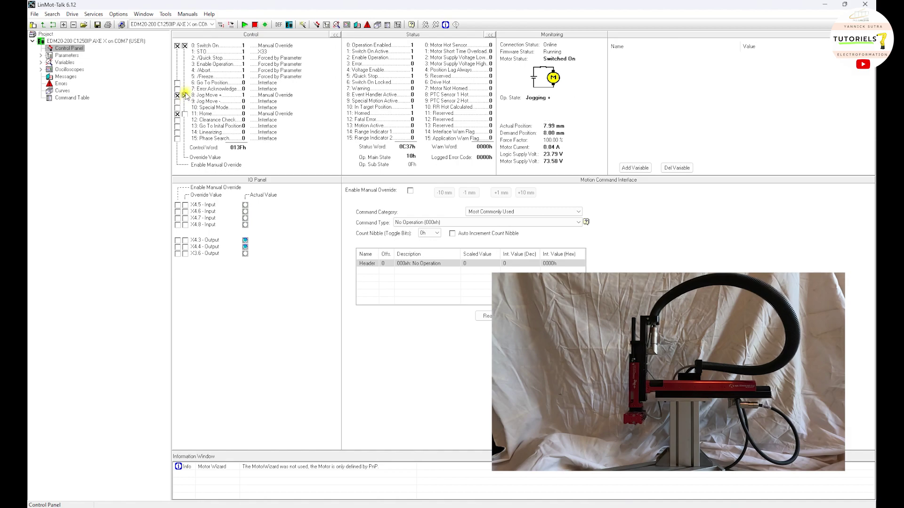
{"action": "left_click", "coordinate": [185, 96]}
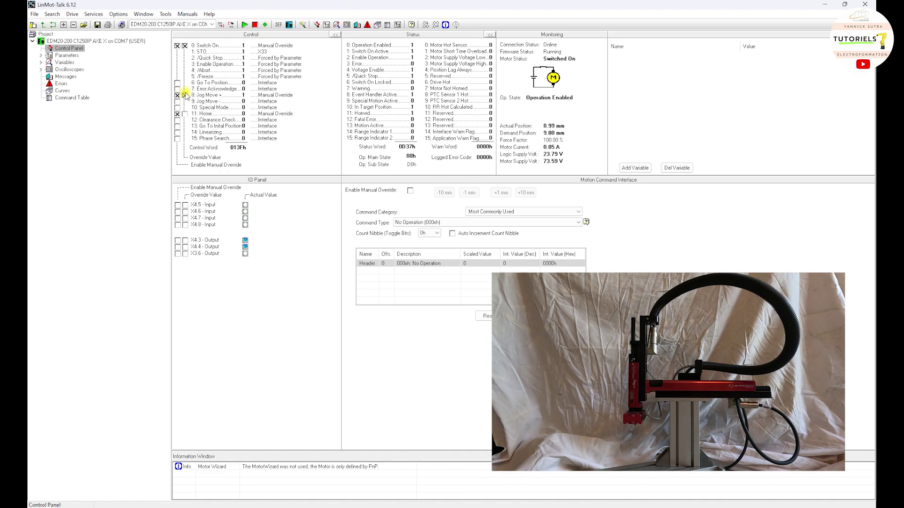
{"action": "left_click", "coordinate": [185, 96]}
Step: Enable the manual override of Jog Move - and jog the axis in the negative direction, leaving the command off
{"action": "left_click", "coordinate": [178, 101]}
{"action": "left_click", "coordinate": [185, 102]}
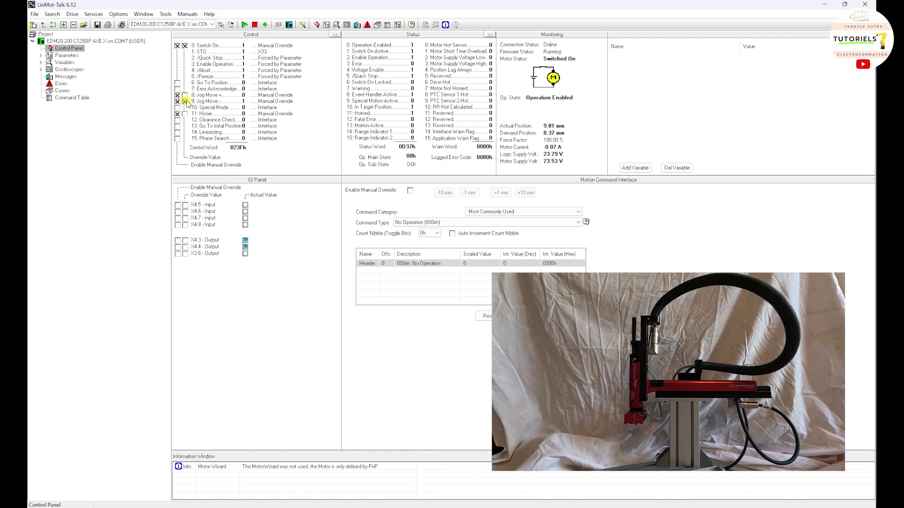
{"action": "left_click", "coordinate": [185, 101]}
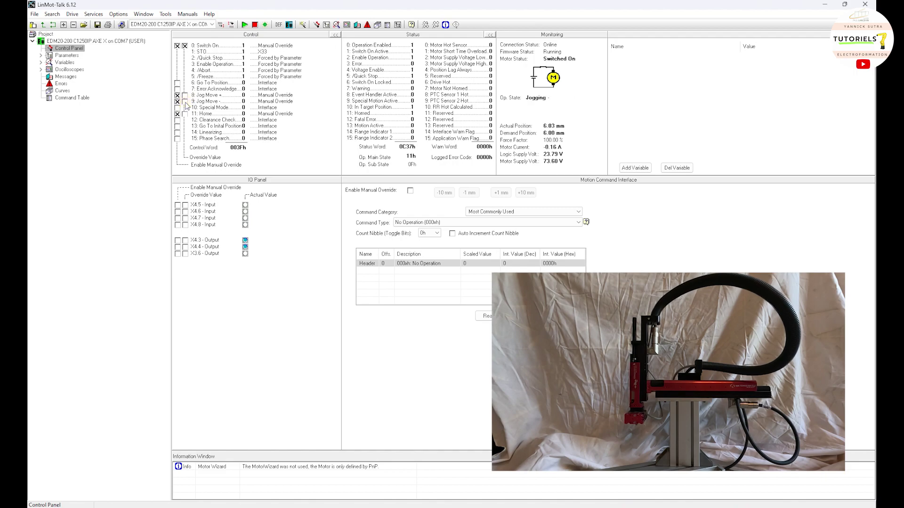
{"action": "left_click", "coordinate": [185, 102]}
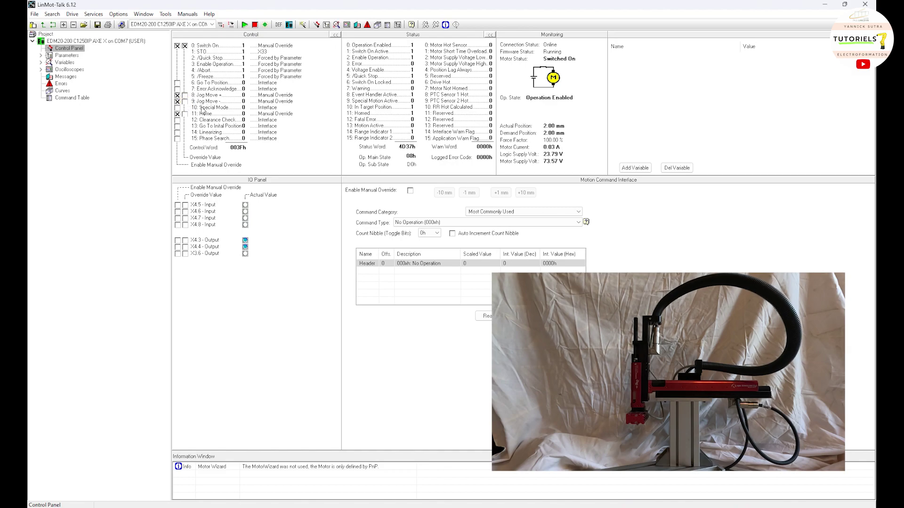
Step: Home the axis again and run Go To Position through its manual override, releasing each command after its move
{"action": "left_click", "coordinate": [185, 114]}
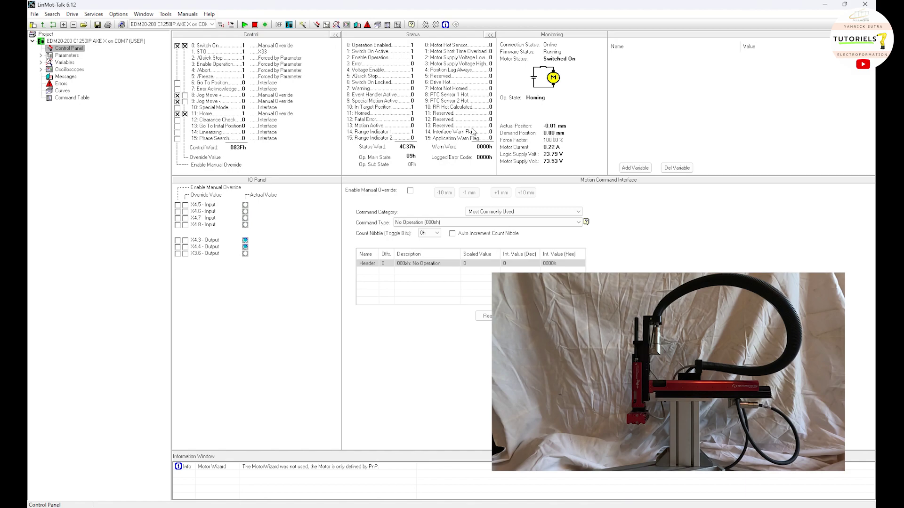
{"action": "left_click", "coordinate": [185, 113]}
{"action": "left_click", "coordinate": [178, 83]}
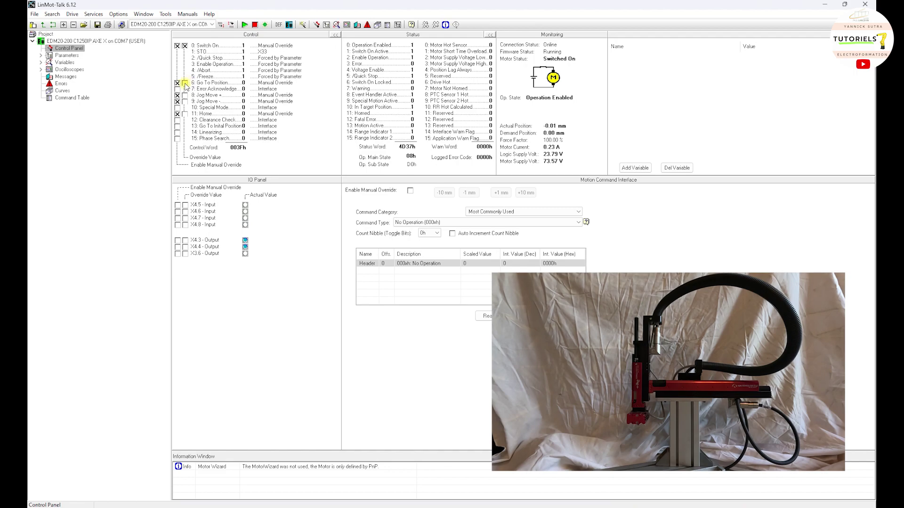
{"action": "left_click", "coordinate": [185, 83]}
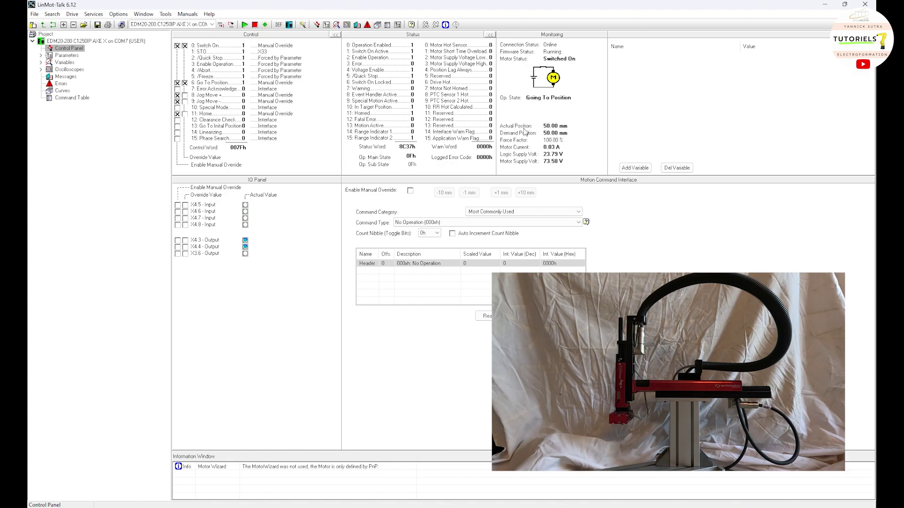
{"action": "left_click", "coordinate": [185, 83]}
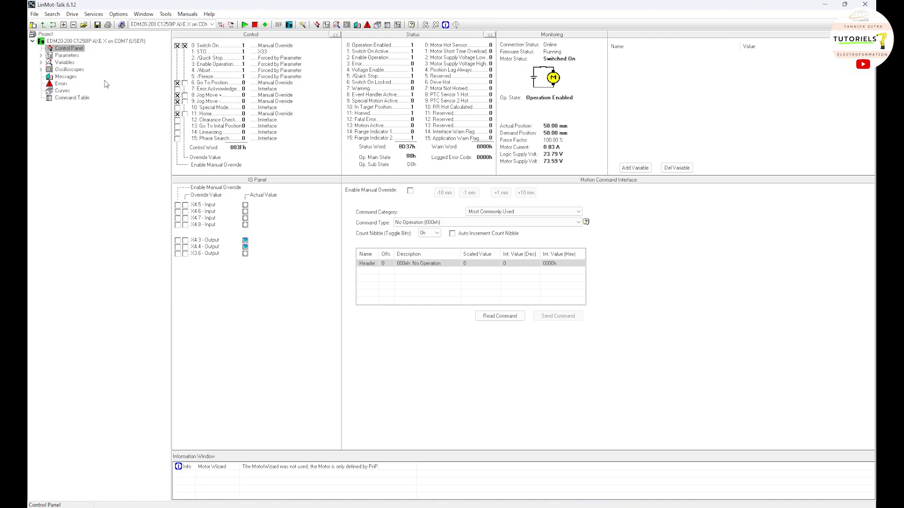
Step: Open the Homing parameters in the State Machine Setup of Motion Control SW
{"action": "left_click", "coordinate": [42, 56]}
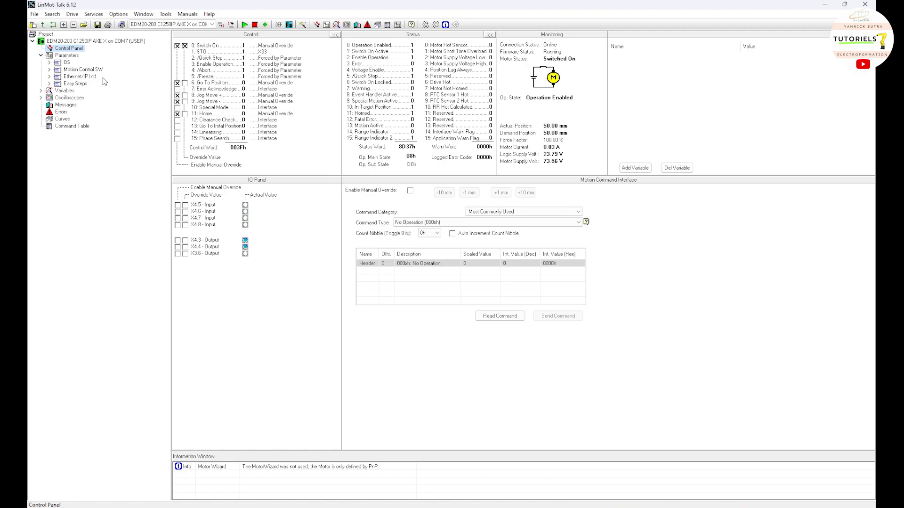
{"action": "left_click", "coordinate": [49, 70]}
{"action": "left_click", "coordinate": [70, 70]}
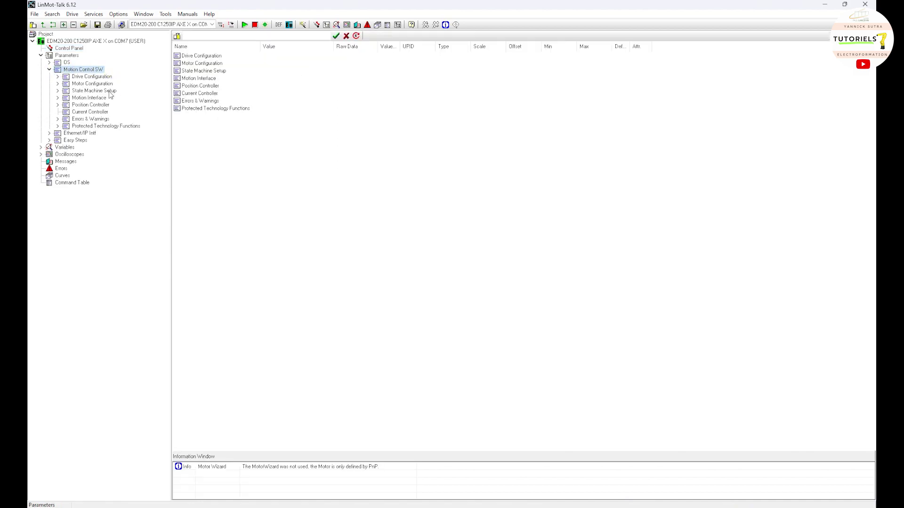
{"action": "left_click", "coordinate": [99, 92]}
{"action": "left_click", "coordinate": [58, 91]}
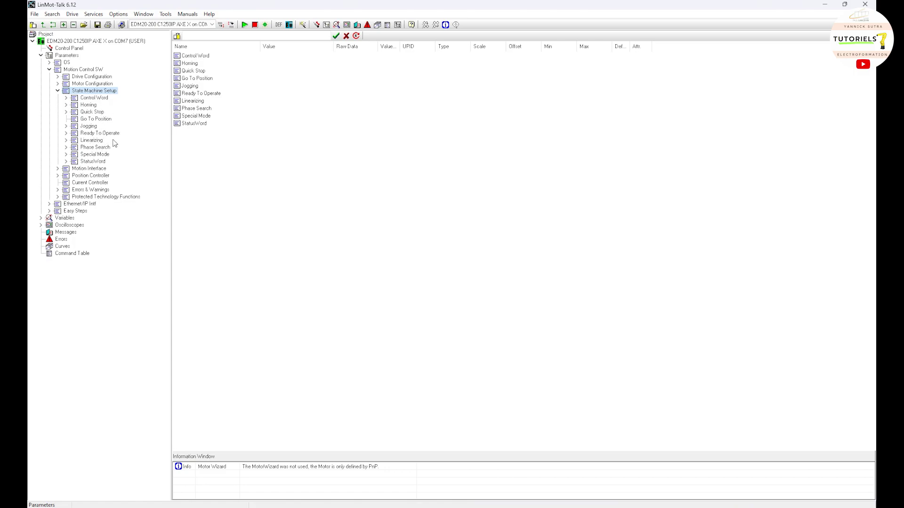
{"action": "left_click", "coordinate": [89, 105]}
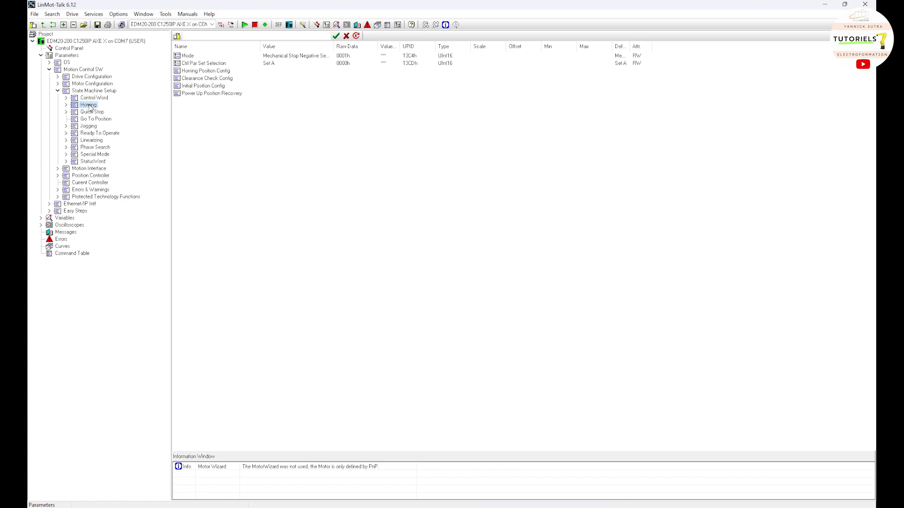
Step: Examine the Jogging parameters and the available jogging Mode options
{"action": "left_click", "coordinate": [88, 127]}
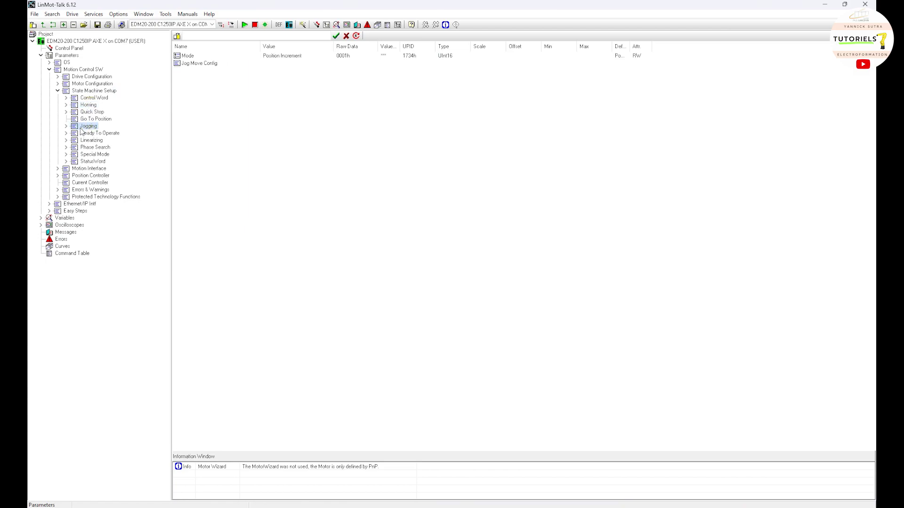
{"action": "left_click", "coordinate": [66, 126]}
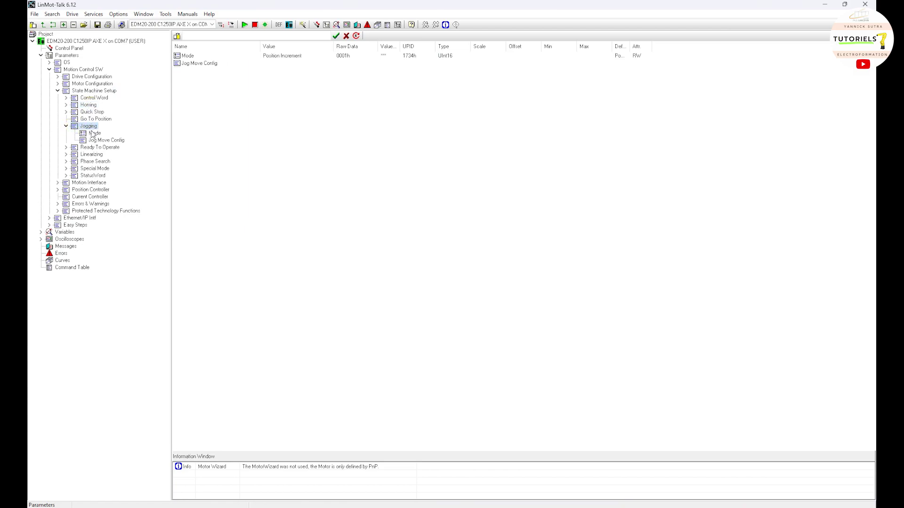
{"action": "left_click", "coordinate": [94, 134]}
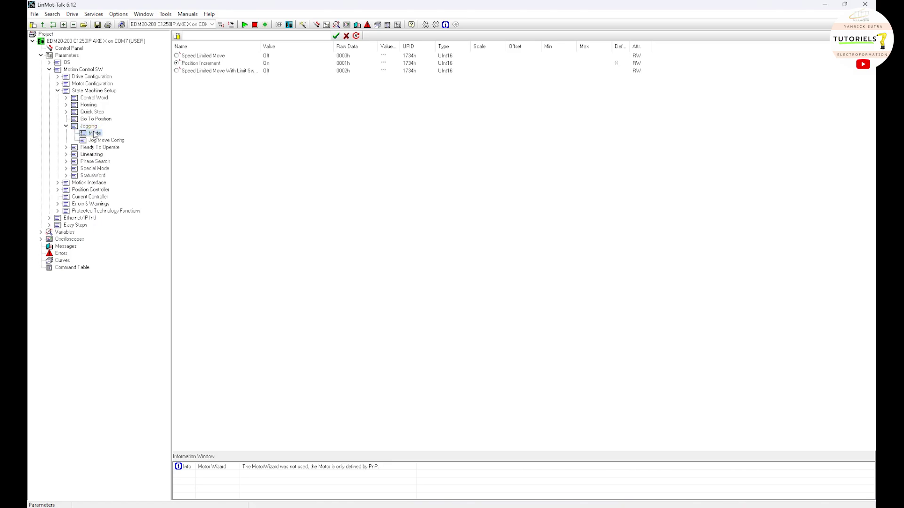
Step: Set the Position Increment in the Jog Move Config parameters to 10 mm
{"action": "left_click", "coordinate": [105, 141]}
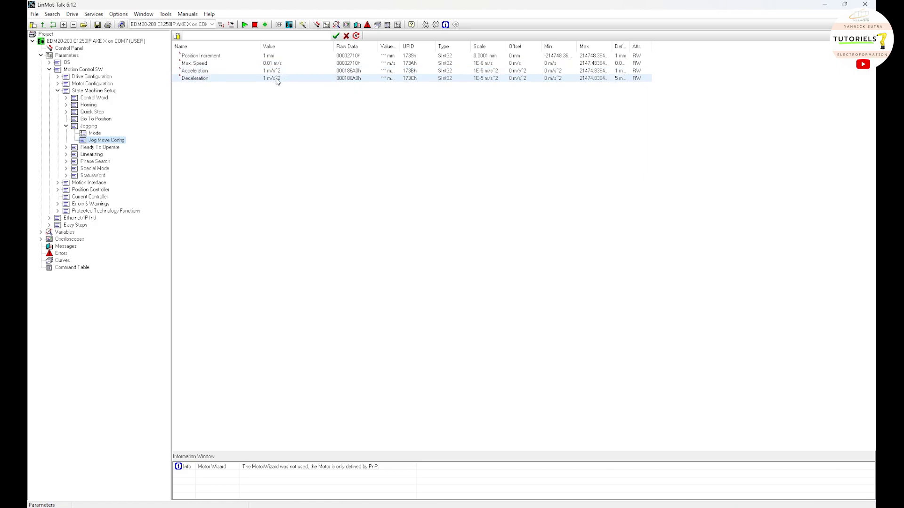
{"action": "left_click", "coordinate": [277, 56]}
{"action": "double_click", "coordinate": [278, 58]}
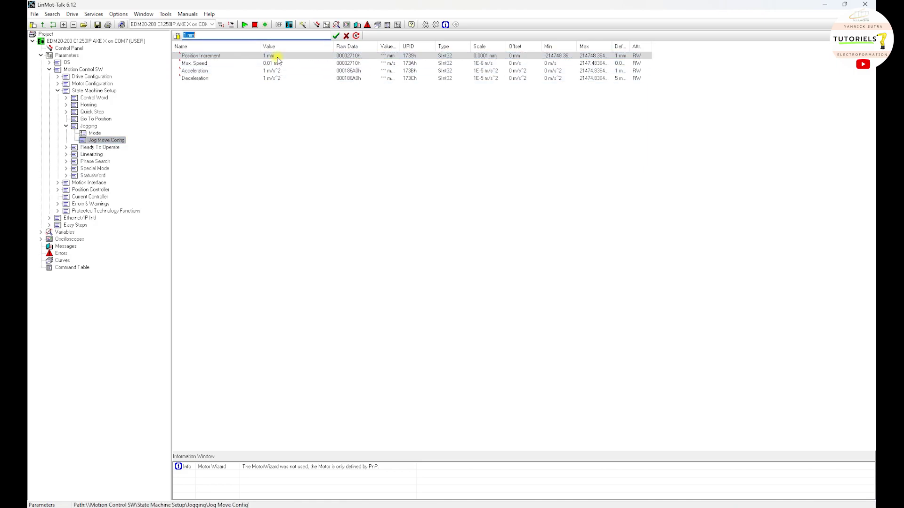
{"action": "type", "text": "10"}
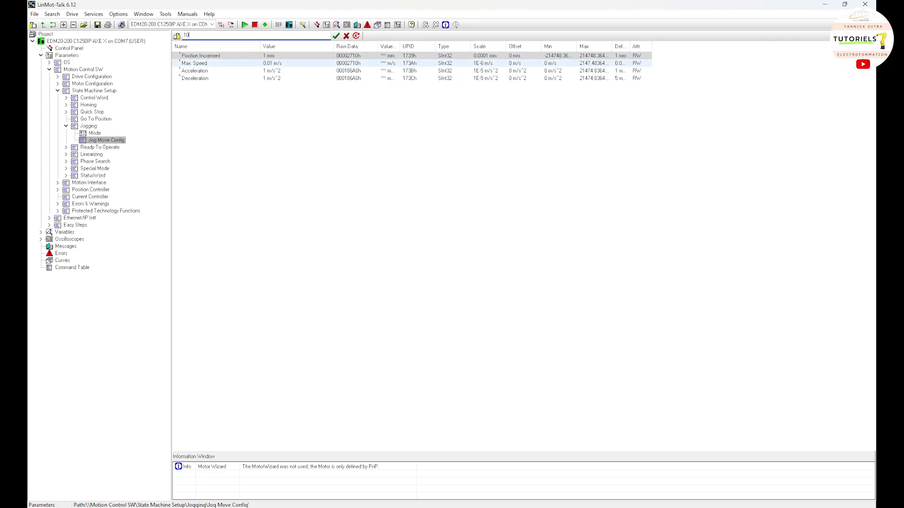
{"action": "key", "text": "Return"}
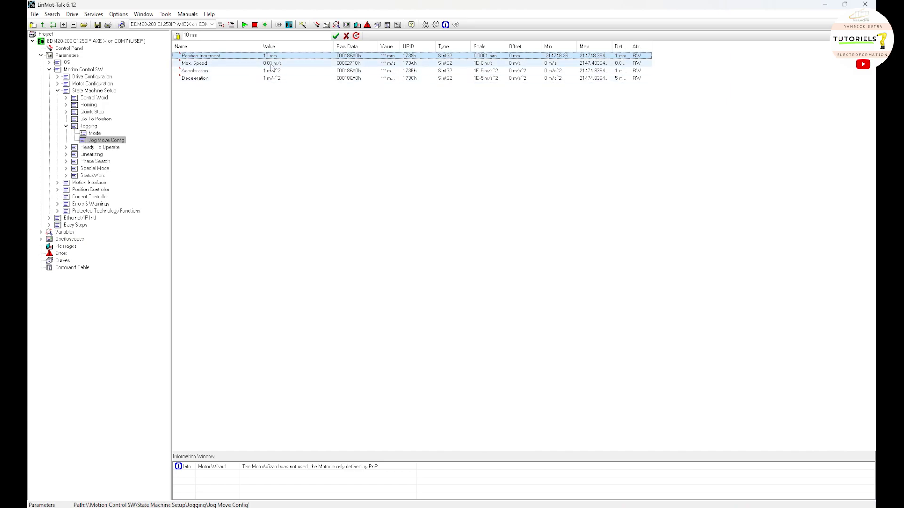
Step: Set the Go To Position parameters to a Position of 150 mm and an Acceleration of 10 m/s^2
{"action": "left_click", "coordinate": [96, 119]}
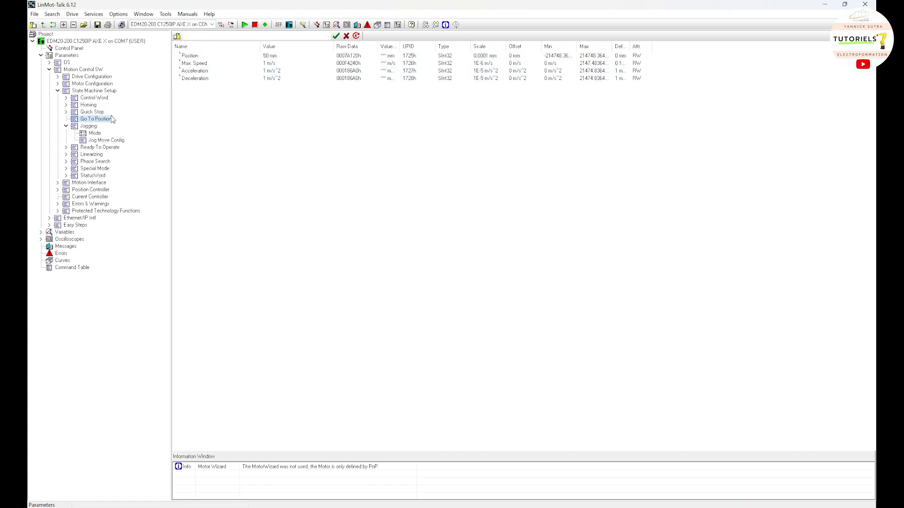
{"action": "left_click", "coordinate": [271, 57]}
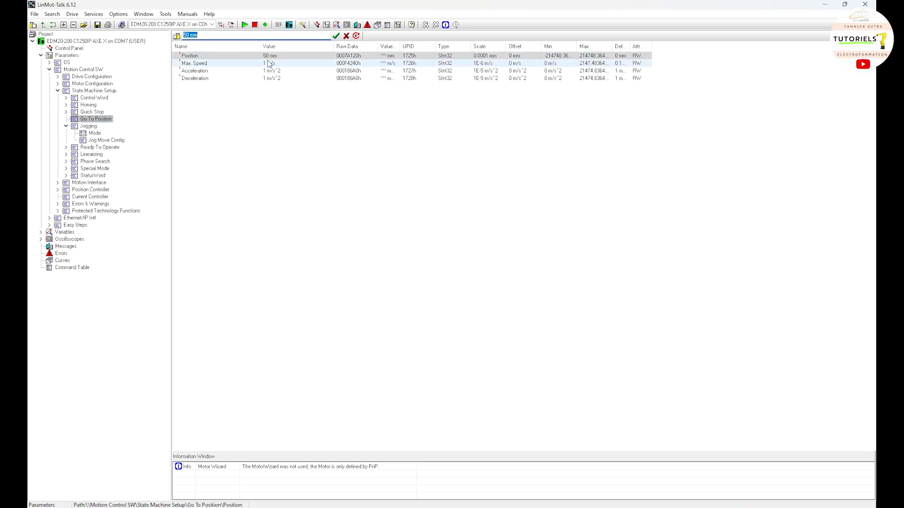
{"action": "type", "text": "150"}
{"action": "key", "text": "Return"}
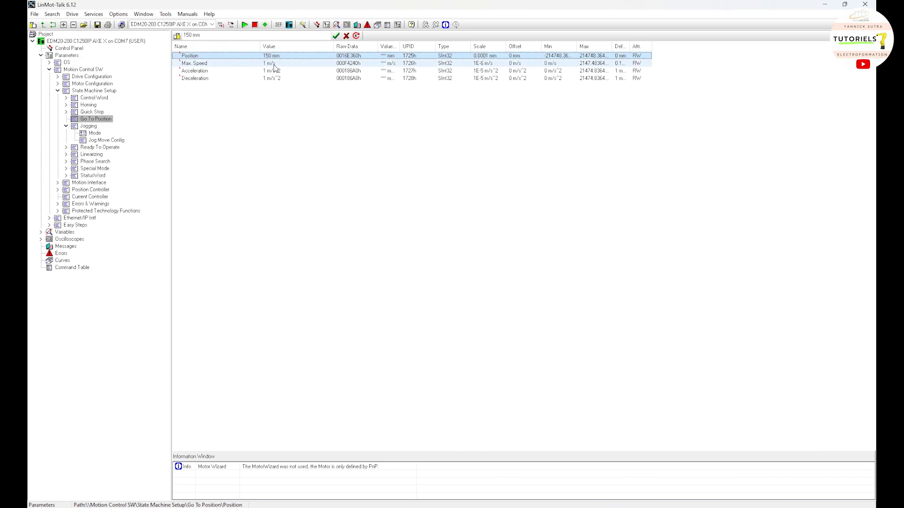
{"action": "left_click", "coordinate": [272, 72]}
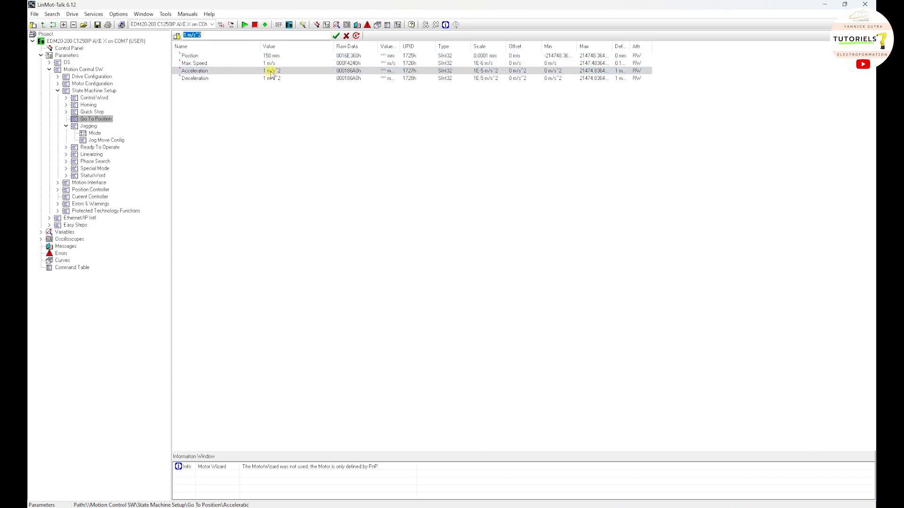
{"action": "type", "text": "10"}
{"action": "key", "text": "Return"}
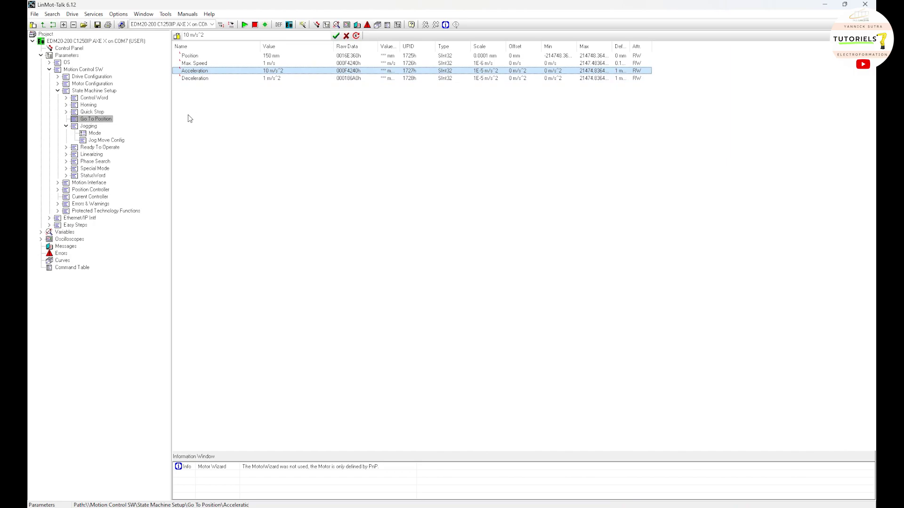
{"action": "left_click", "coordinate": [94, 127]}
{"action": "left_click", "coordinate": [95, 119]}
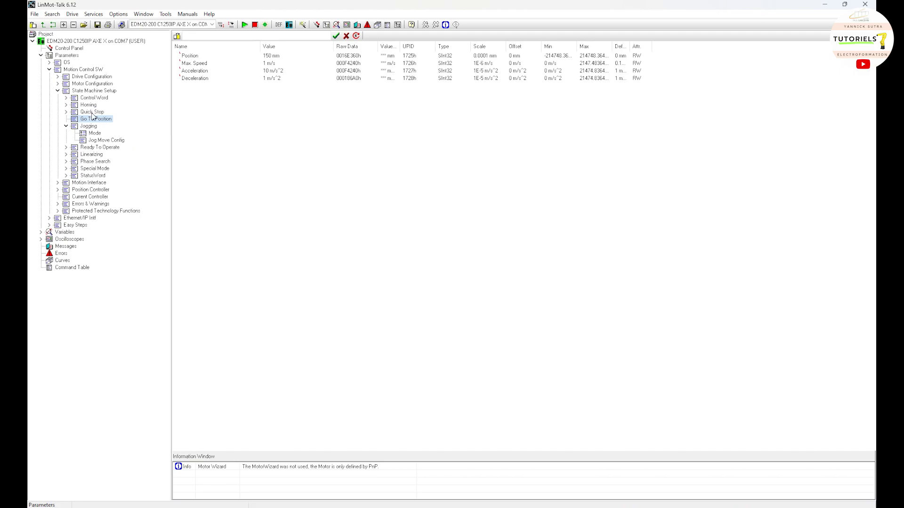
{"action": "left_click", "coordinate": [86, 127]}
{"action": "left_click", "coordinate": [87, 121]}
Step: Return to the Control Panel and home the axis through the Home override, releasing the command after the move
{"action": "left_click", "coordinate": [75, 49]}
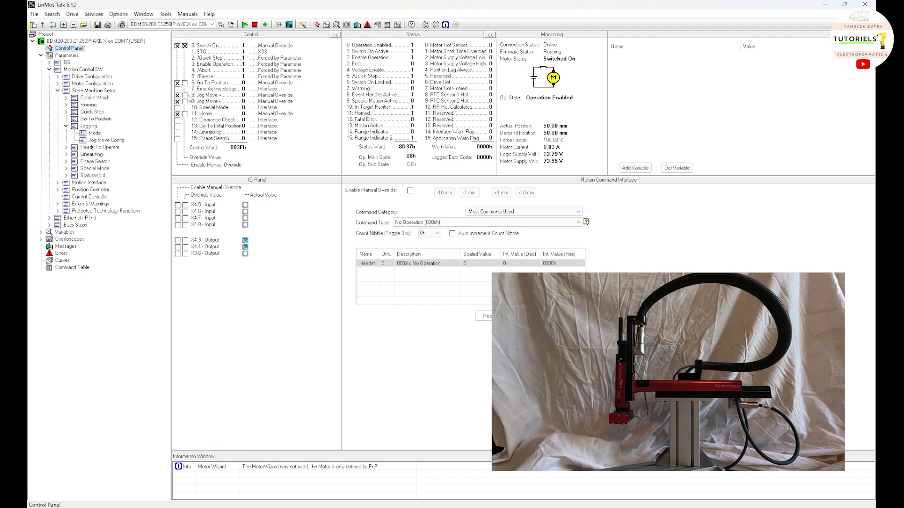
{"action": "left_click", "coordinate": [185, 113]}
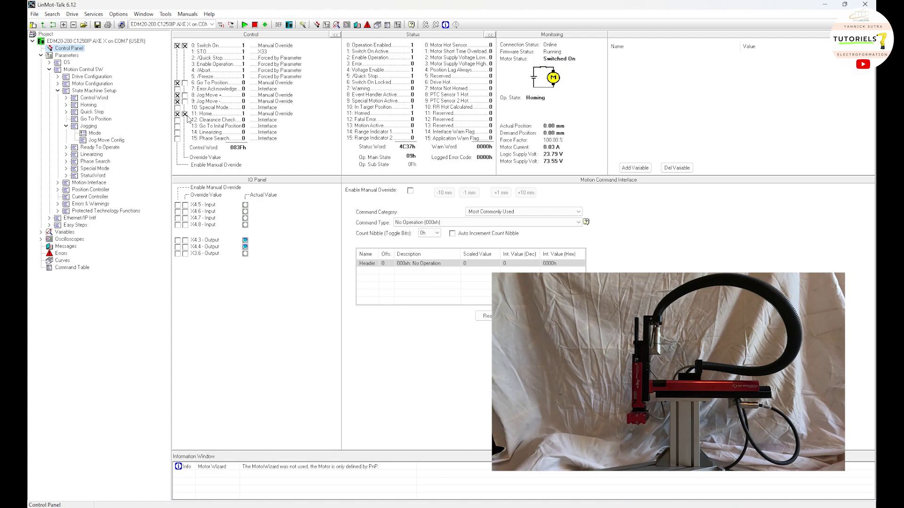
{"action": "left_click", "coordinate": [184, 114]}
Step: Jog the axis repeatedly in the positive direction up to 50 mm and once back with Jog Move -, leaving both commands off
{"action": "left_click", "coordinate": [185, 96]}
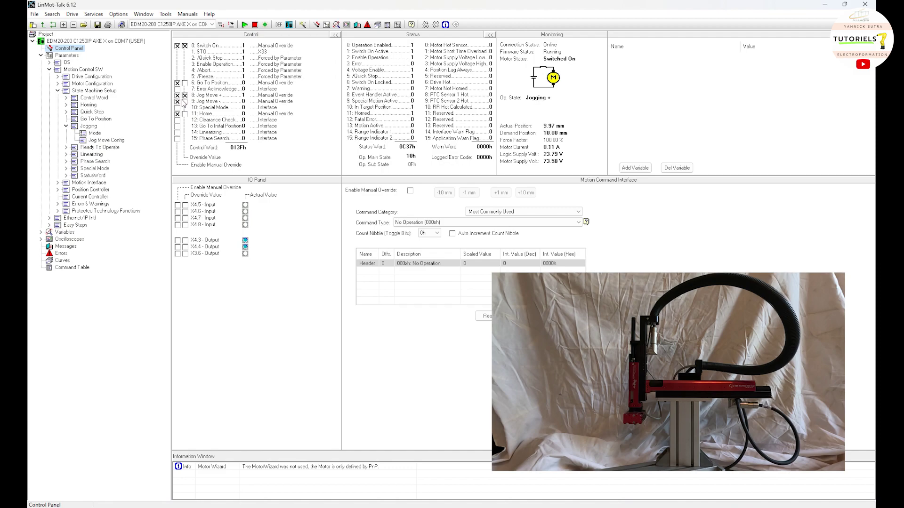
{"action": "left_click", "coordinate": [185, 96]}
{"action": "left_click", "coordinate": [184, 96]}
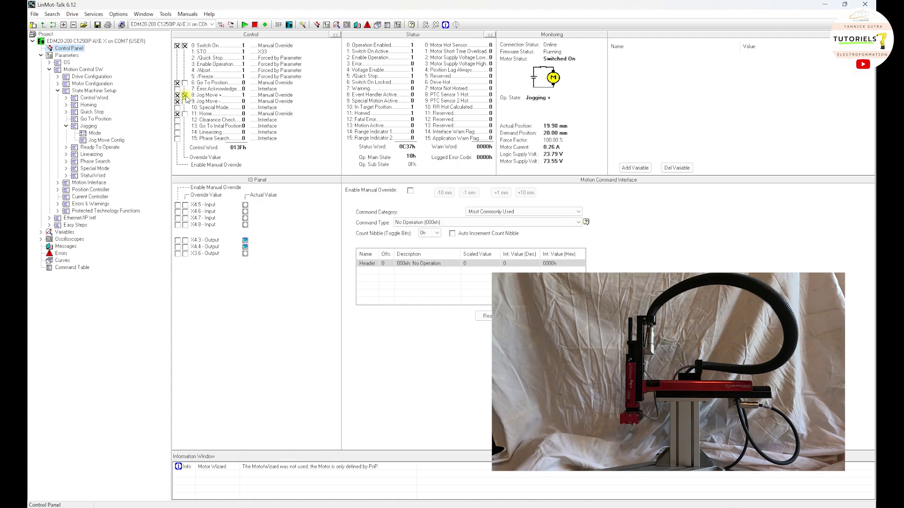
{"action": "left_click", "coordinate": [185, 95]}
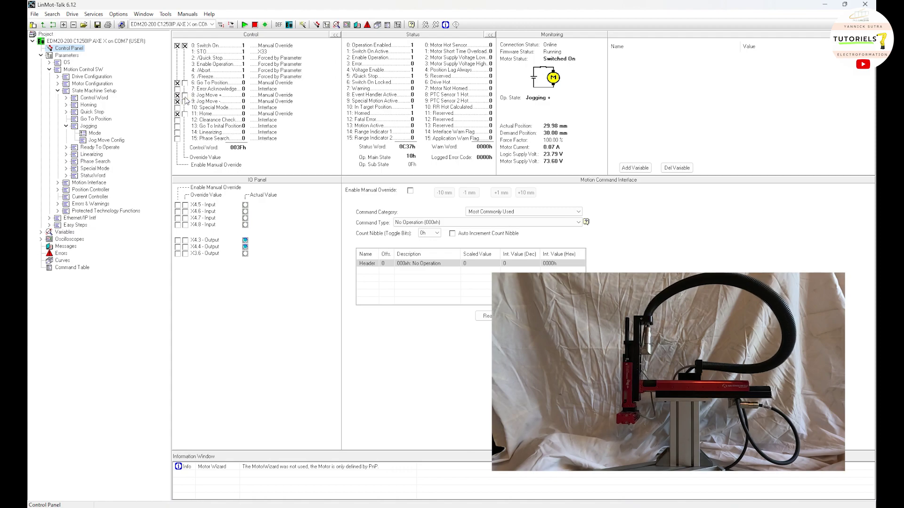
{"action": "left_click", "coordinate": [185, 95]}
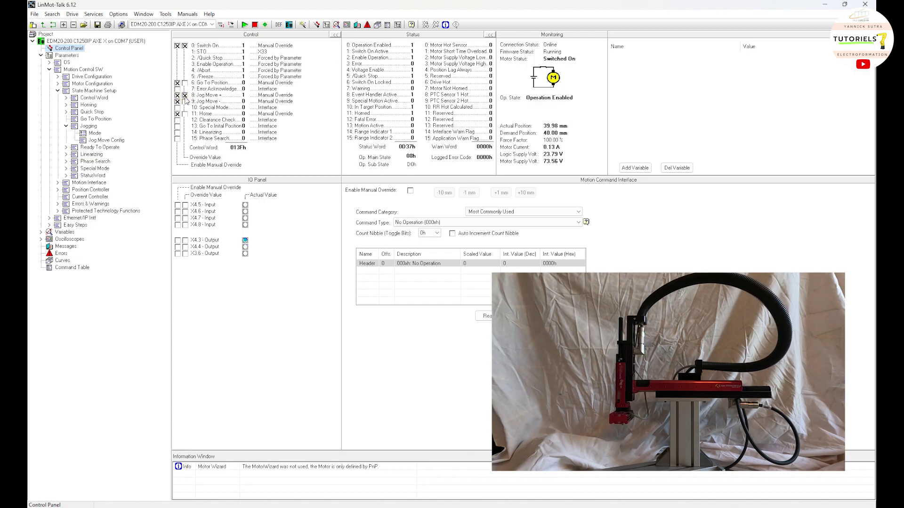
{"action": "left_click", "coordinate": [185, 96]}
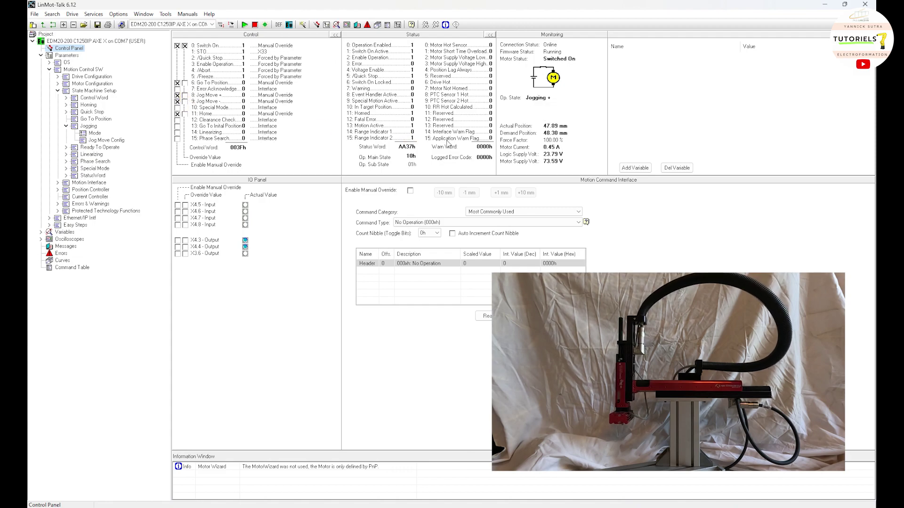
{"action": "left_click", "coordinate": [185, 102]}
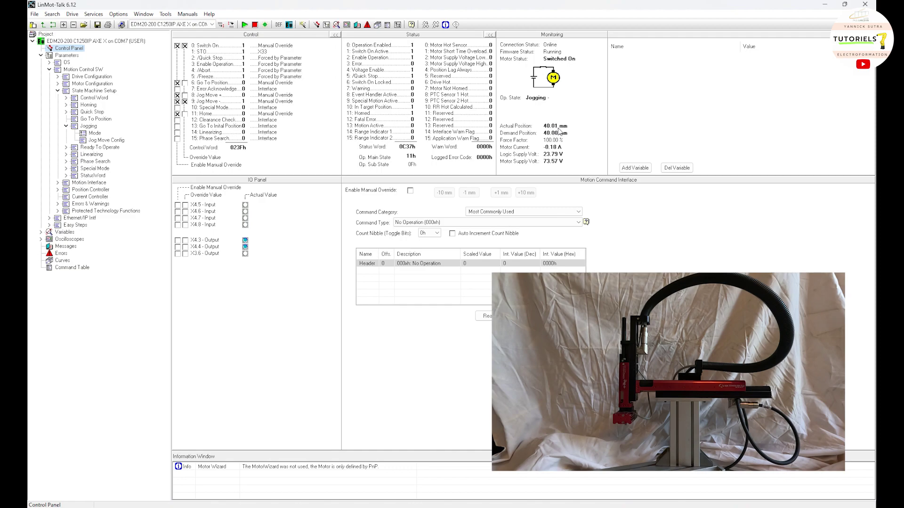
{"action": "left_click", "coordinate": [185, 102]}
Step: Enable the manual override of Go To Initial Position and run the move, releasing the command when it ends
{"action": "left_click", "coordinate": [178, 126]}
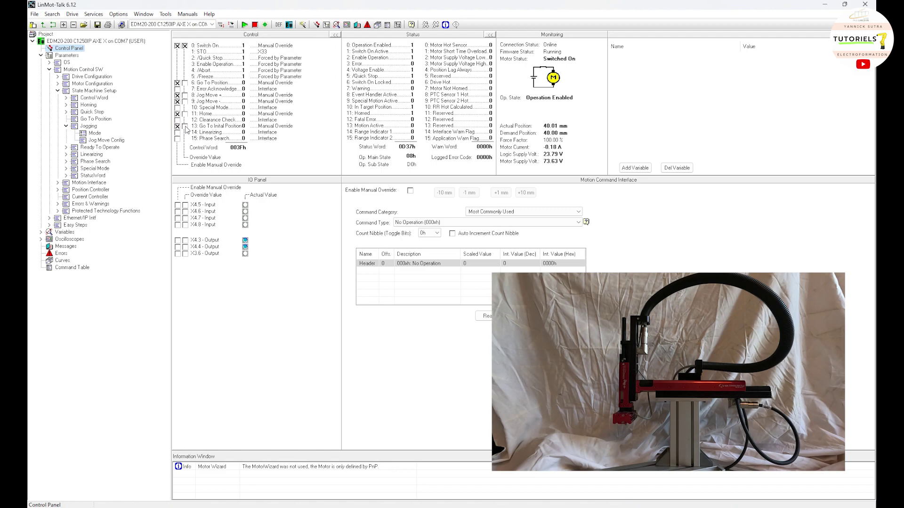
{"action": "left_click", "coordinate": [185, 126]}
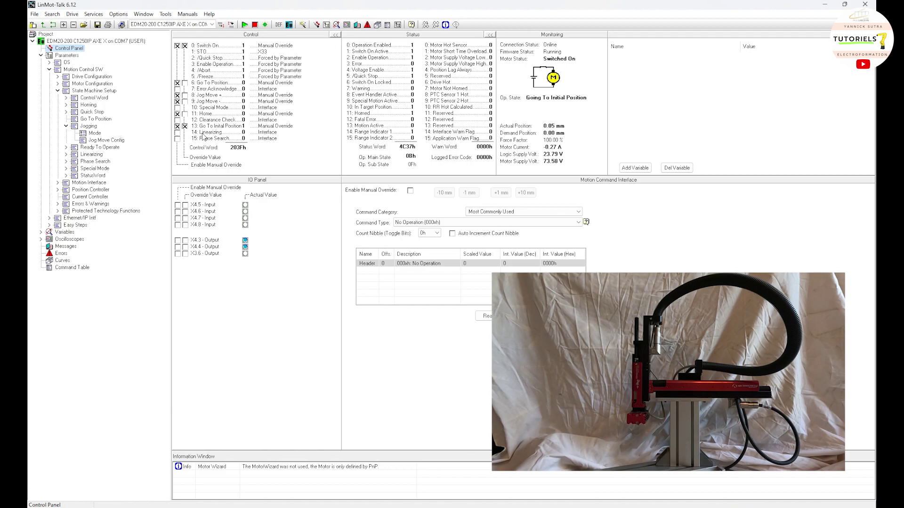
{"action": "left_click", "coordinate": [185, 125]}
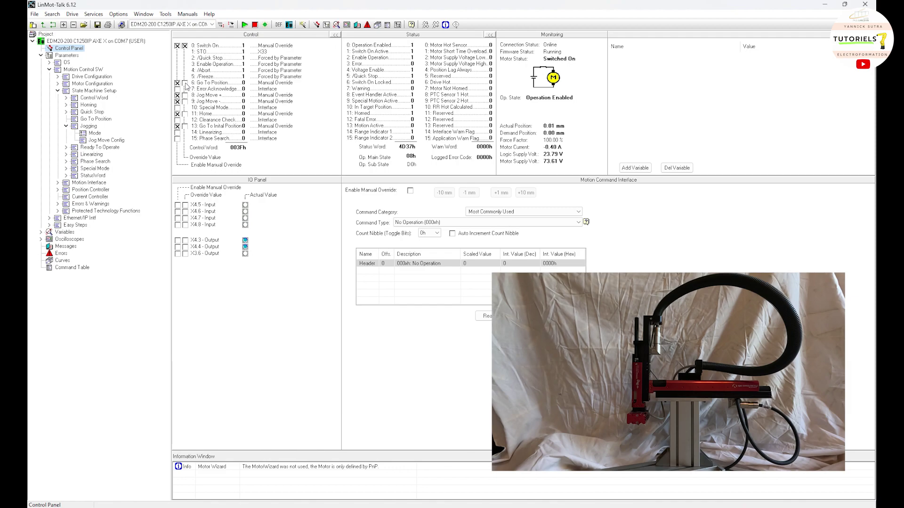
Step: Run Go To Position, send the axis back with Go To Initial Position, and start Go To Position once more
{"action": "left_click", "coordinate": [185, 84]}
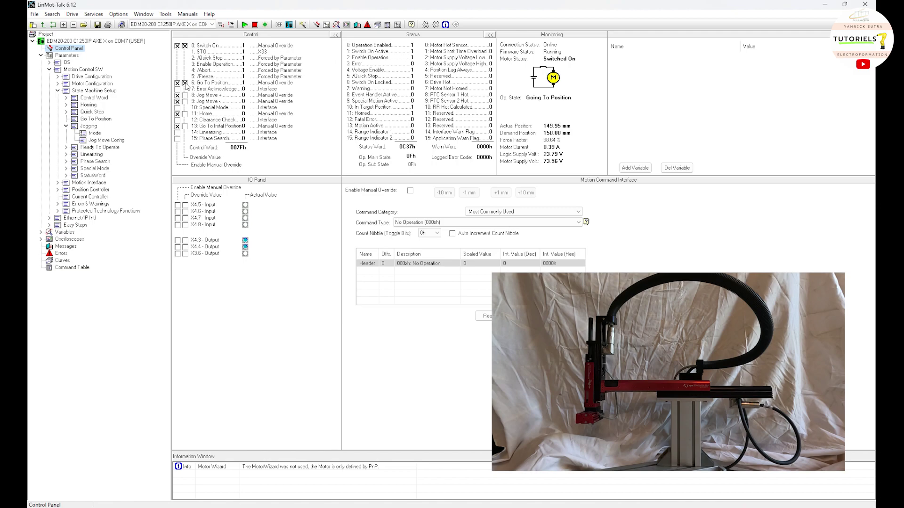
{"action": "left_click", "coordinate": [184, 126]}
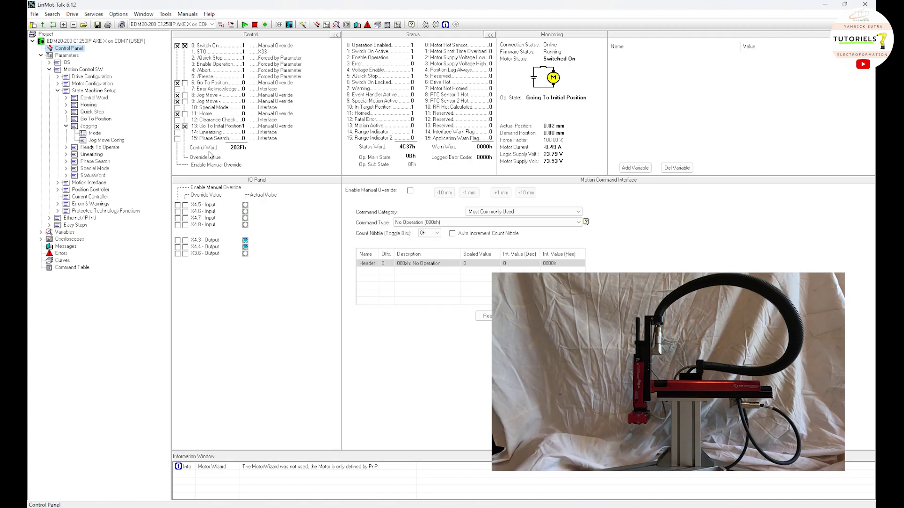
{"action": "left_click", "coordinate": [185, 126]}
{"action": "left_click", "coordinate": [185, 83]}
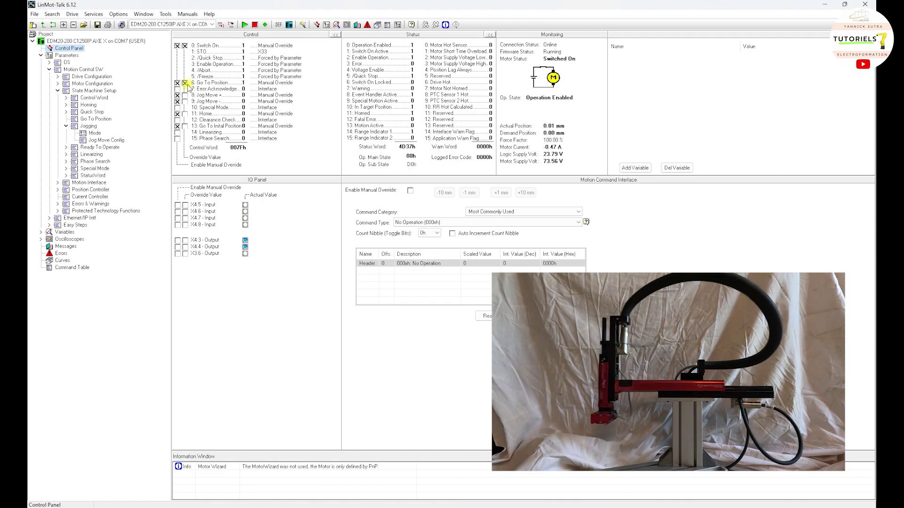